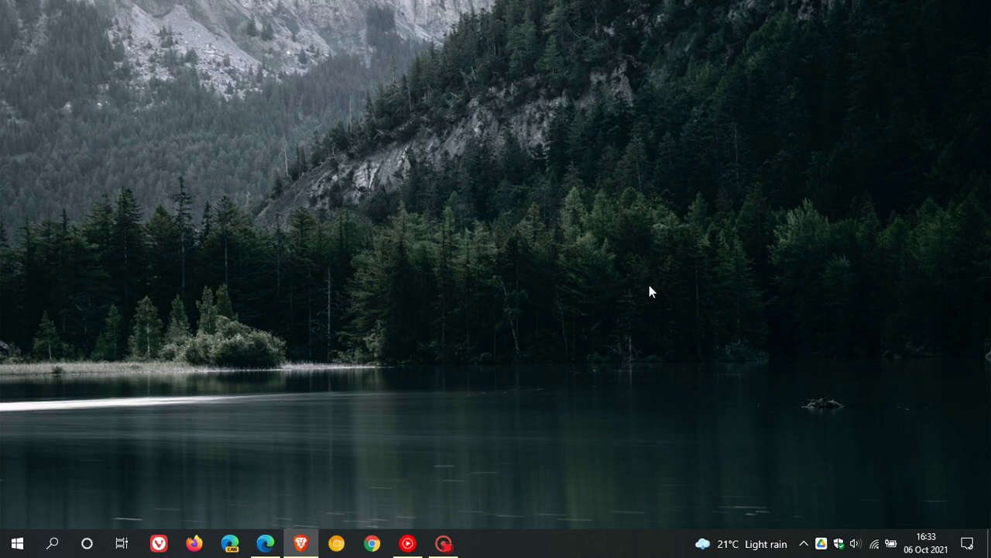
Switch to Microsoft Edge and examine the Windows 11 download options and the requirements listed under the Disk Image (ISO) section.
{"action": "left_click", "coordinate": [265, 543]}
{"action": "scroll", "coordinate": [465, 353], "scroll_direction": "down", "scroll_amount": 5}
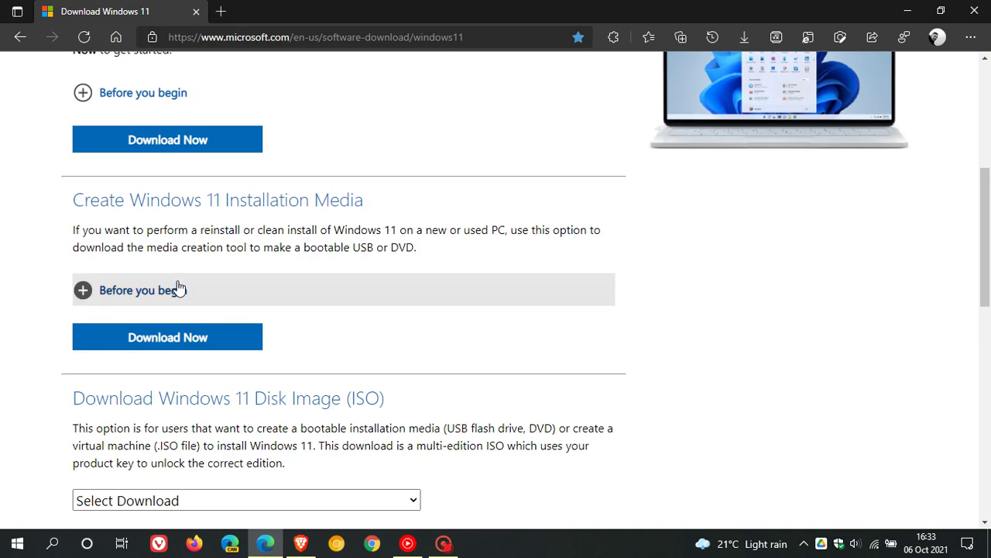
{"action": "scroll", "coordinate": [533, 259], "scroll_direction": "down", "scroll_amount": 2}
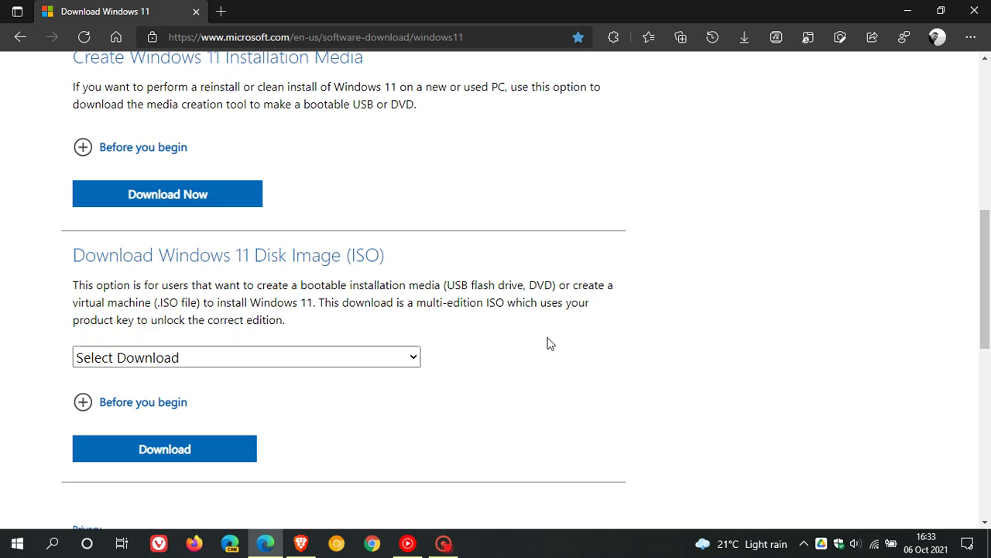
{"action": "scroll", "coordinate": [546, 343], "scroll_direction": "down", "scroll_amount": 1}
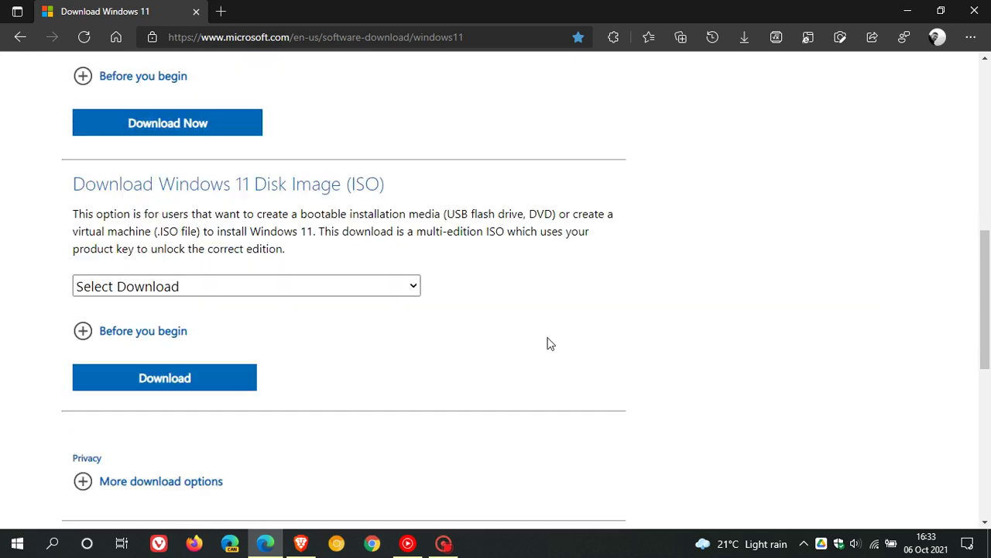
{"action": "left_click", "coordinate": [82, 330]}
{"action": "scroll", "coordinate": [453, 367], "scroll_direction": "down", "scroll_amount": 3}
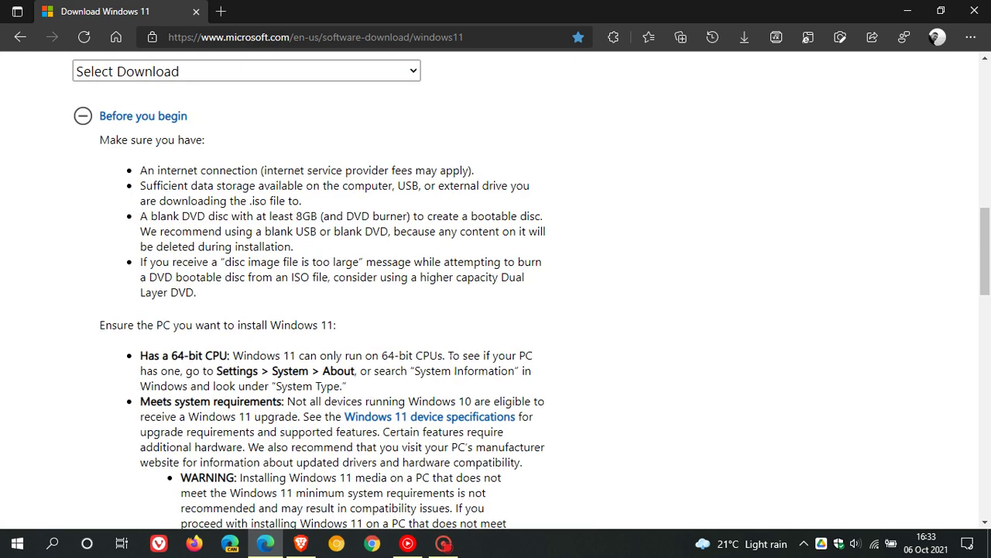
{"action": "scroll", "coordinate": [453, 366], "scroll_direction": "down", "scroll_amount": 2}
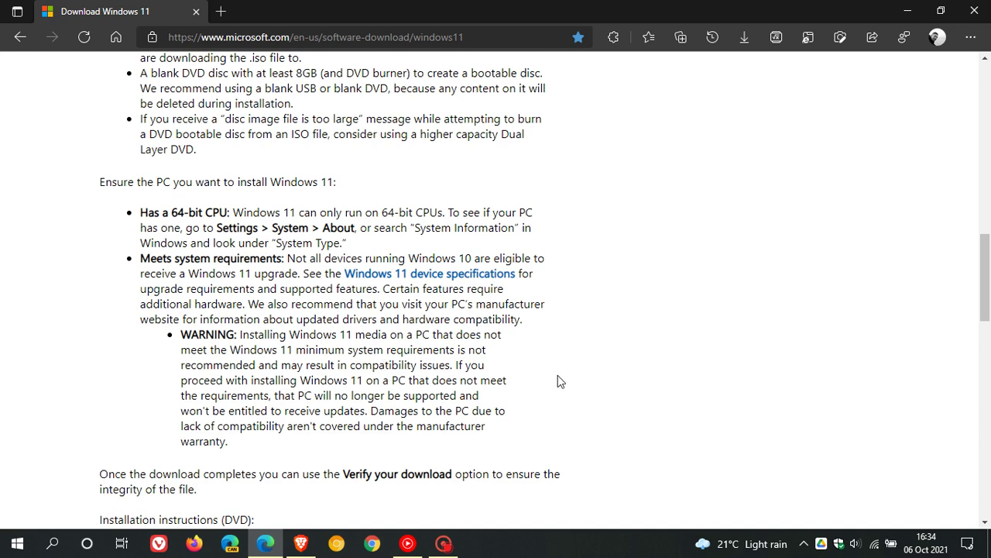
{"action": "scroll", "coordinate": [558, 379], "scroll_direction": "up", "scroll_amount": 1}
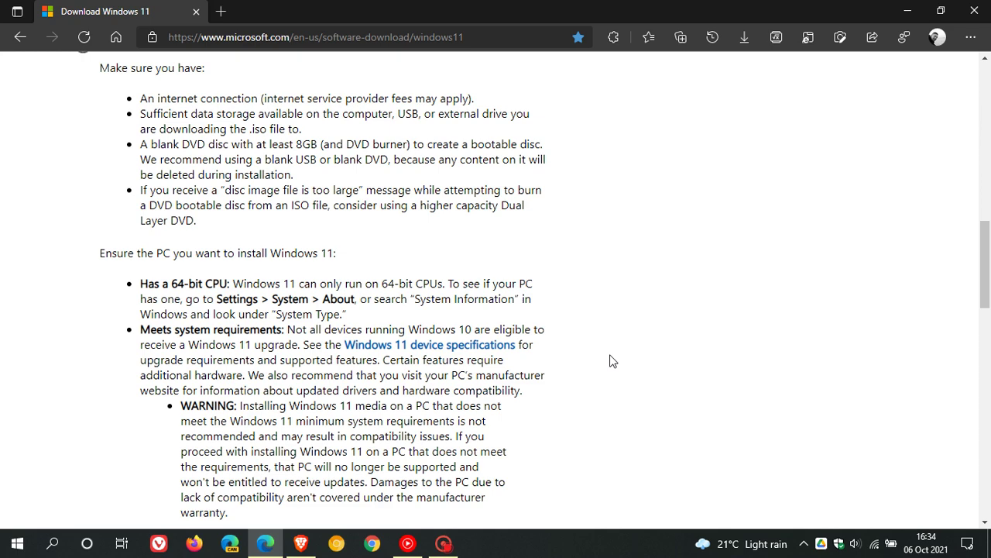
{"action": "scroll", "coordinate": [611, 361], "scroll_direction": "up", "scroll_amount": 15}
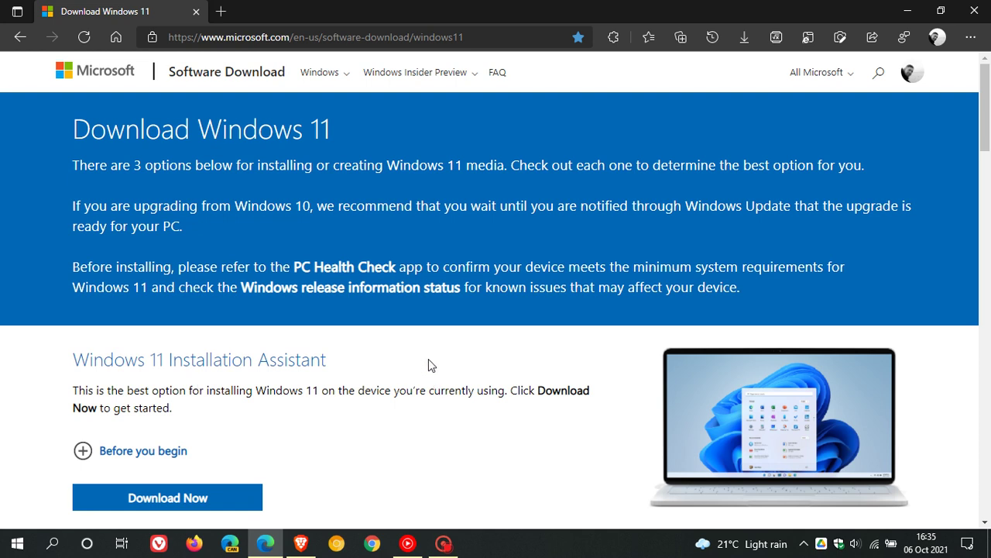
Minimize the browser and open the Registry Editor from the recent Windows search items.
{"action": "left_click", "coordinate": [907, 11]}
{"action": "left_click", "coordinate": [53, 542]}
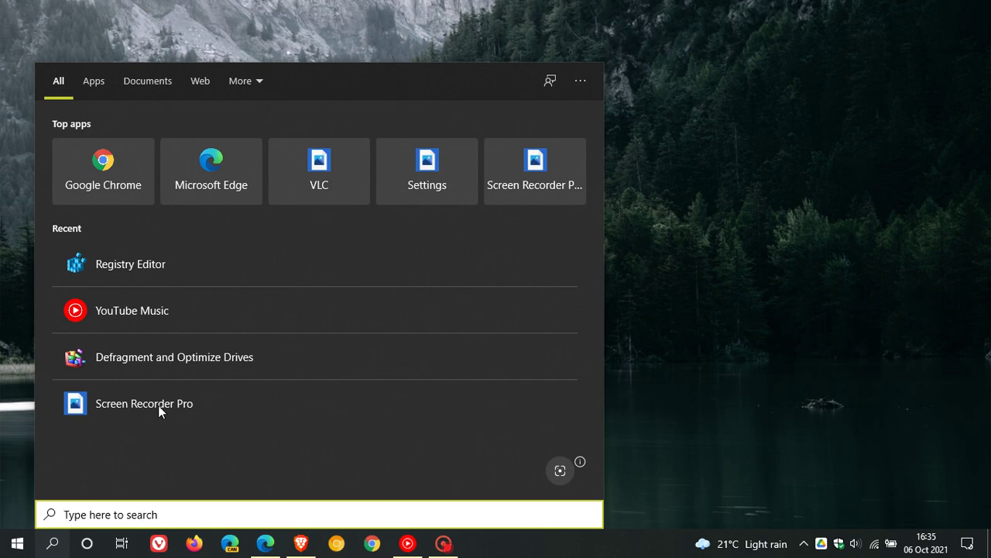
{"action": "left_click", "coordinate": [162, 263]}
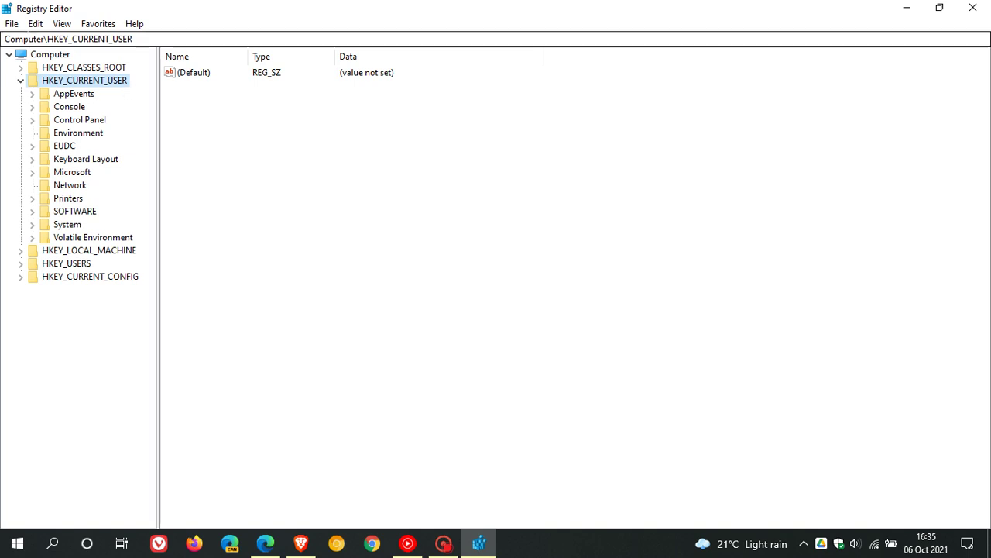
{"action": "left_click", "coordinate": [12, 25]}
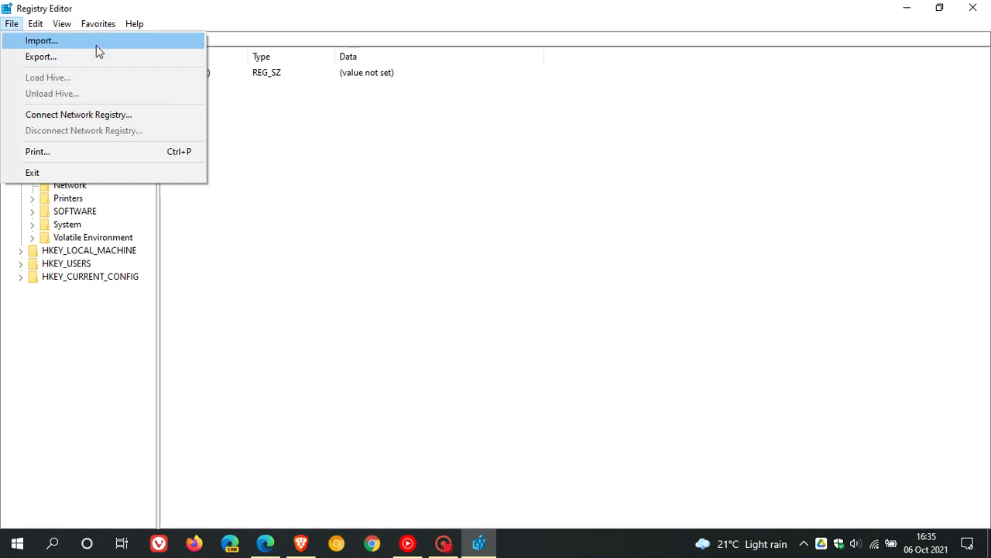
{"action": "left_click", "coordinate": [451, 289]}
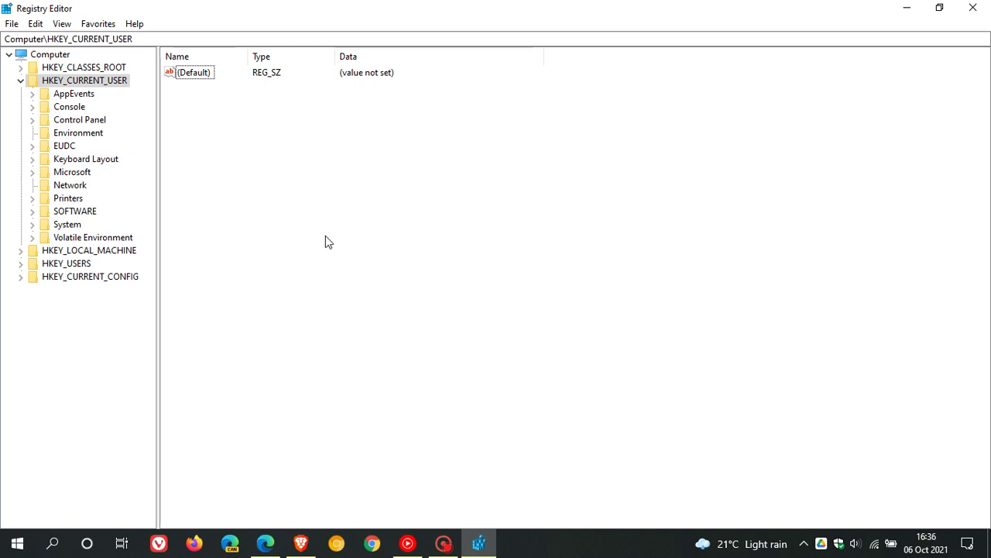
Collapse HKEY_CURRENT_USER and navigate to the registry key HKEY_LOCAL_MACHINE\SYSTEM\Setup\MoSetup.
{"action": "left_click", "coordinate": [21, 80]}
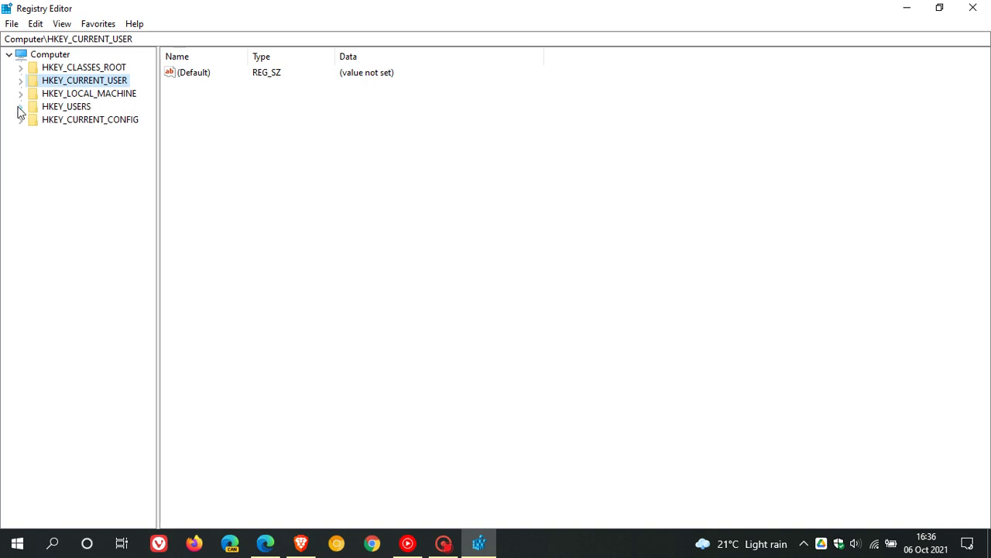
{"action": "left_click", "coordinate": [21, 94]}
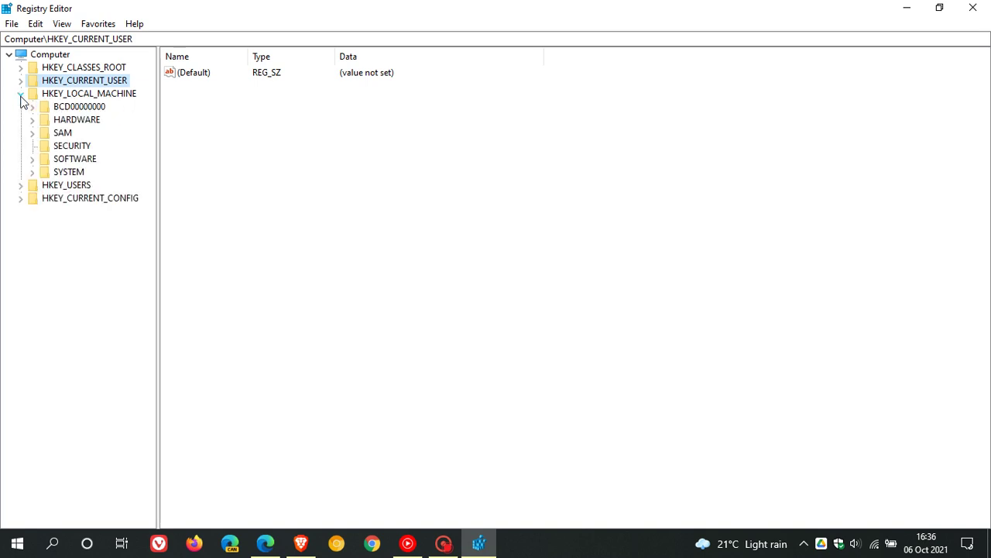
{"action": "left_click", "coordinate": [32, 172]}
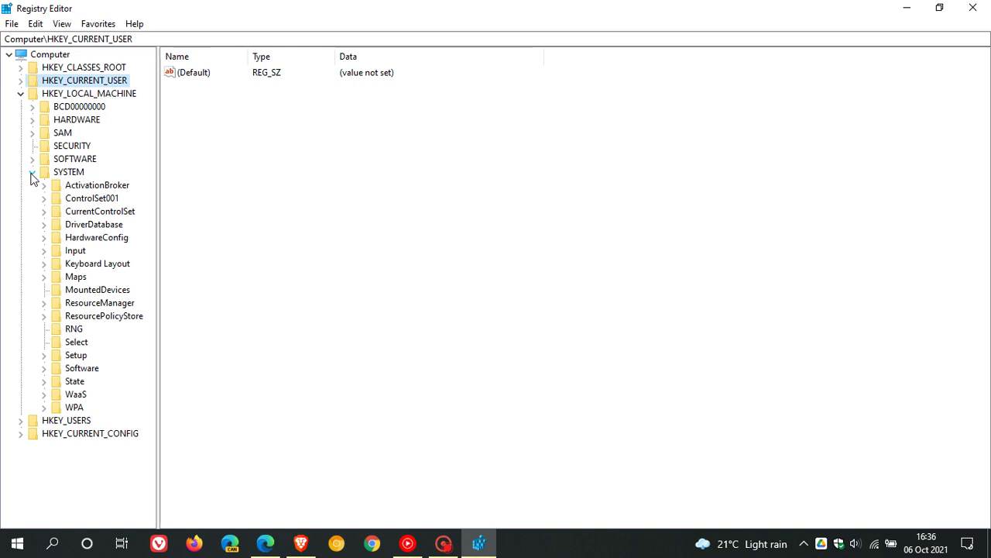
{"action": "left_click", "coordinate": [44, 355]}
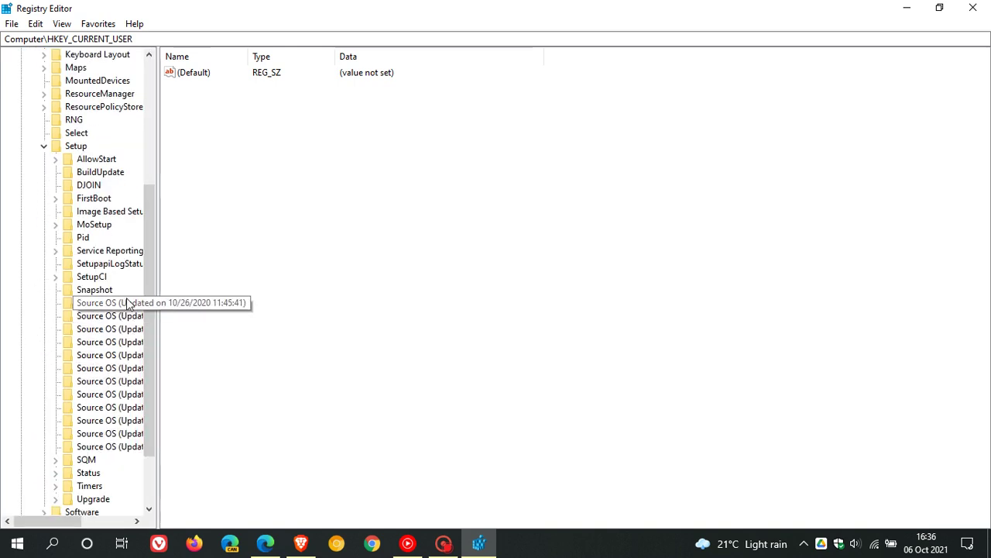
{"action": "left_click", "coordinate": [106, 230]}
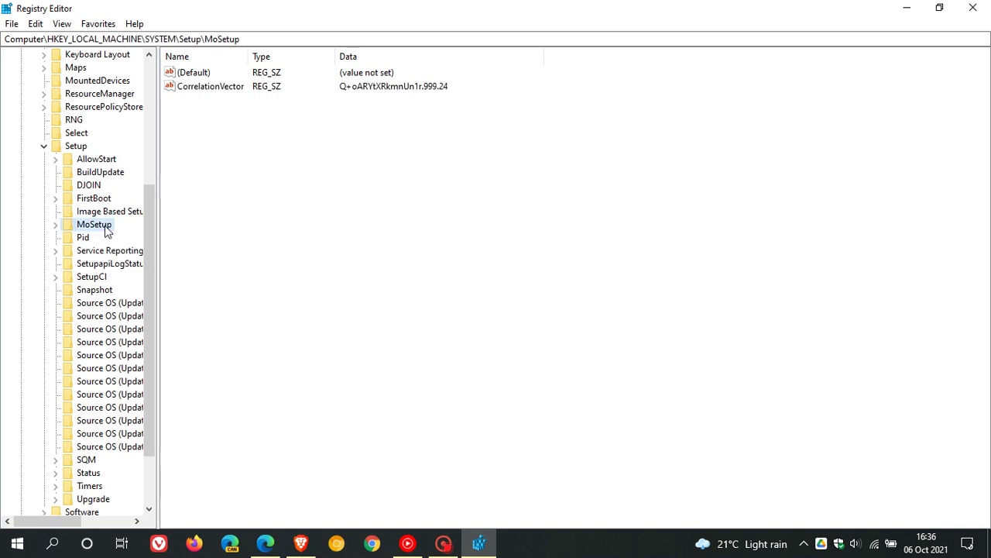
Create a DWORD (32-bit) value in the MoSetup key and name it AllowUpgradesWithUnsupportedTPMOrCPU by pasting the copied name.
{"action": "right_click", "coordinate": [305, 199]}
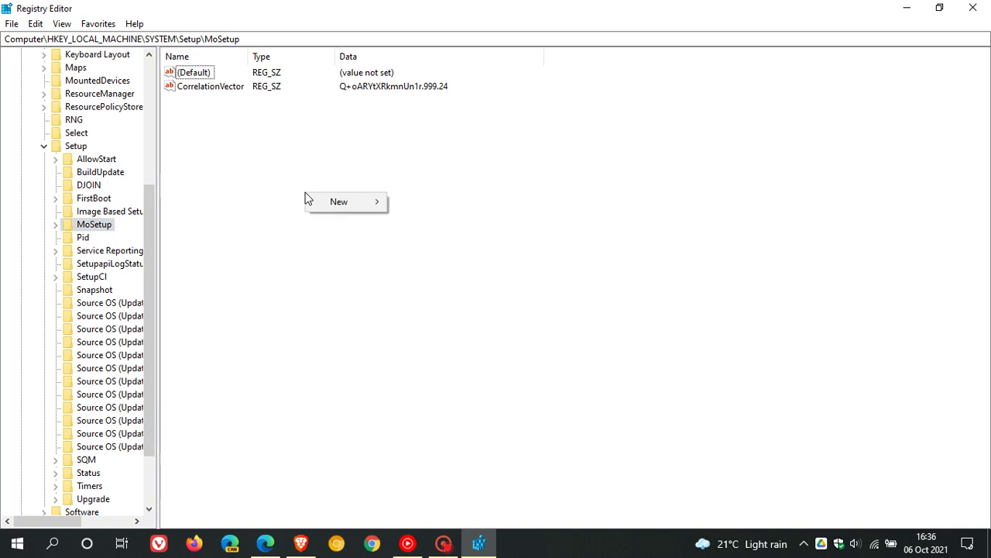
{"action": "mouse_move", "coordinate": [339, 202]}
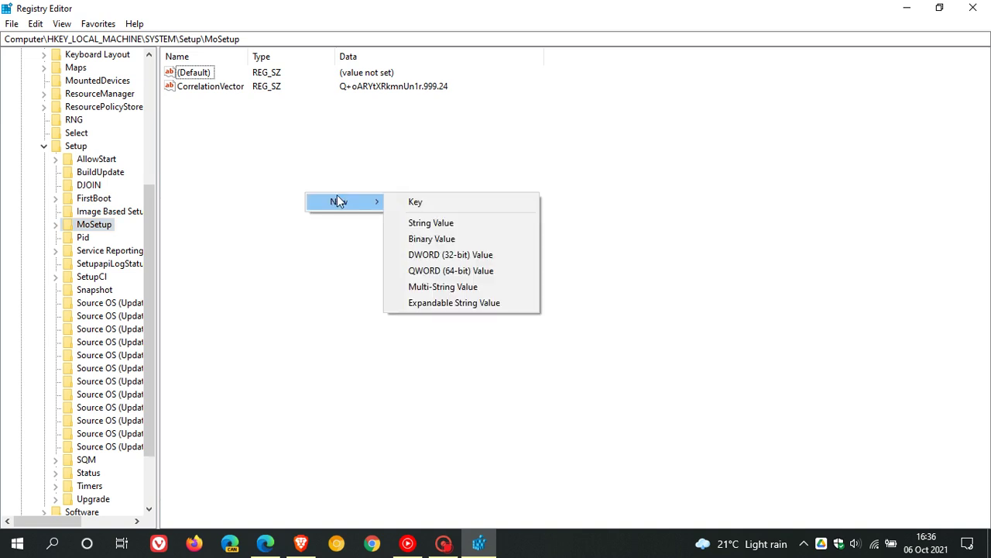
{"action": "left_click", "coordinate": [457, 259]}
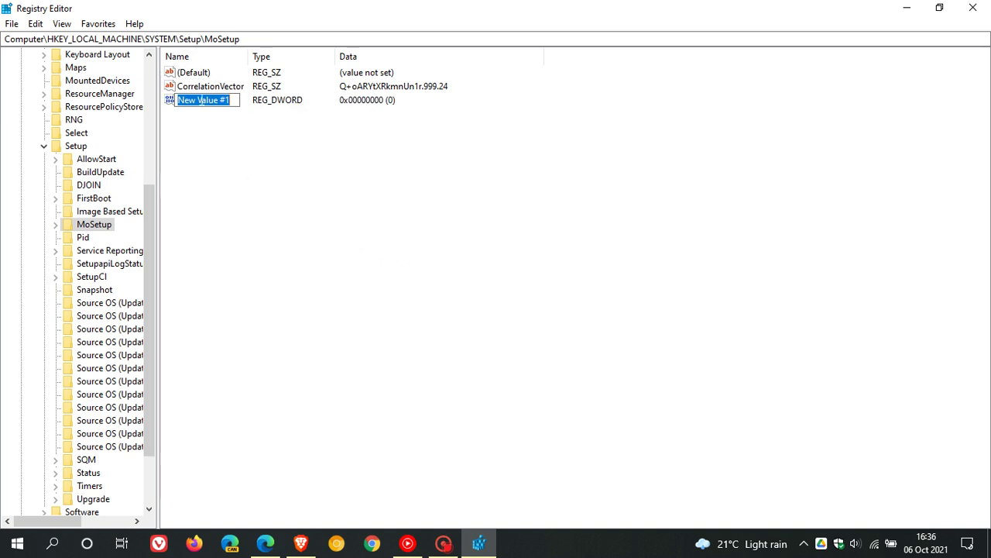
{"action": "right_click", "coordinate": [199, 100]}
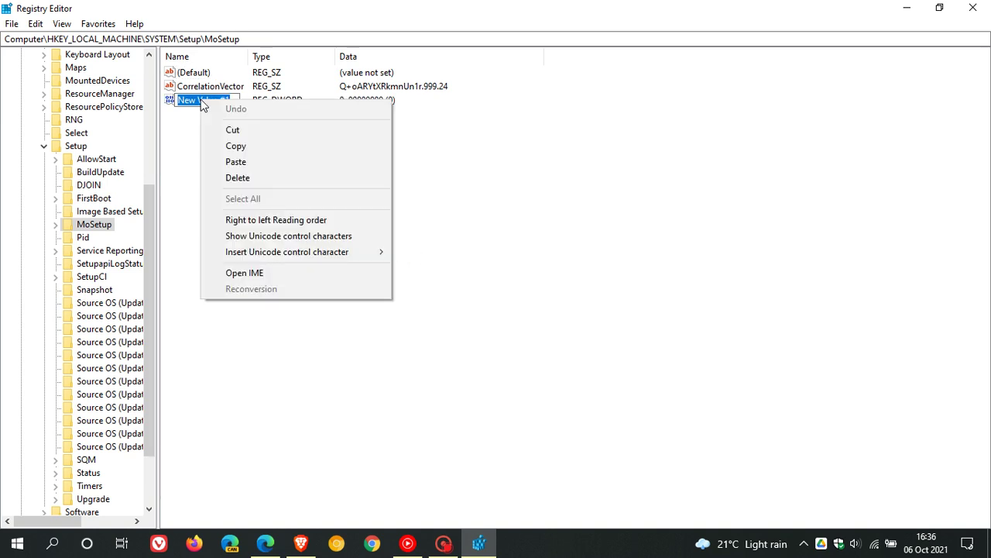
{"action": "left_click", "coordinate": [273, 162]}
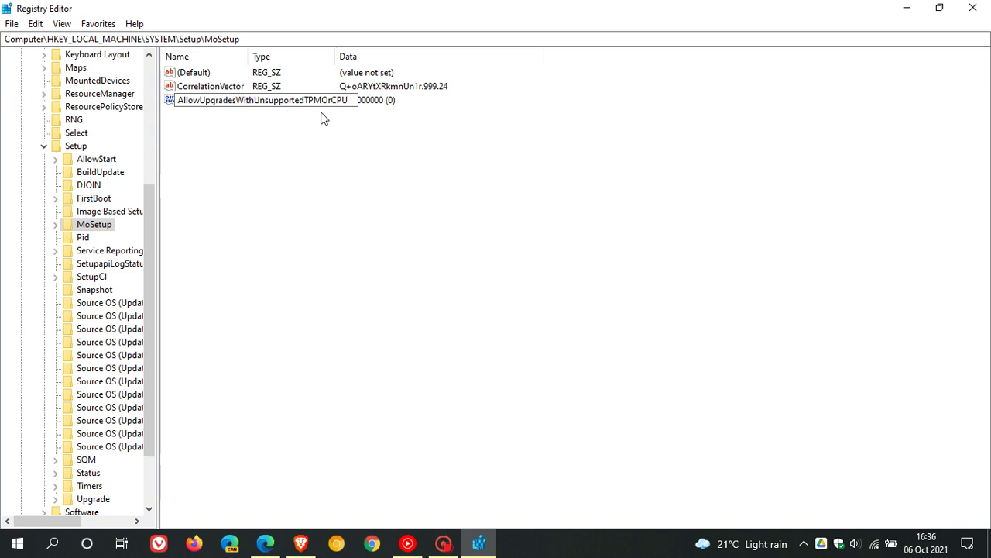
{"action": "key", "text": "Return"}
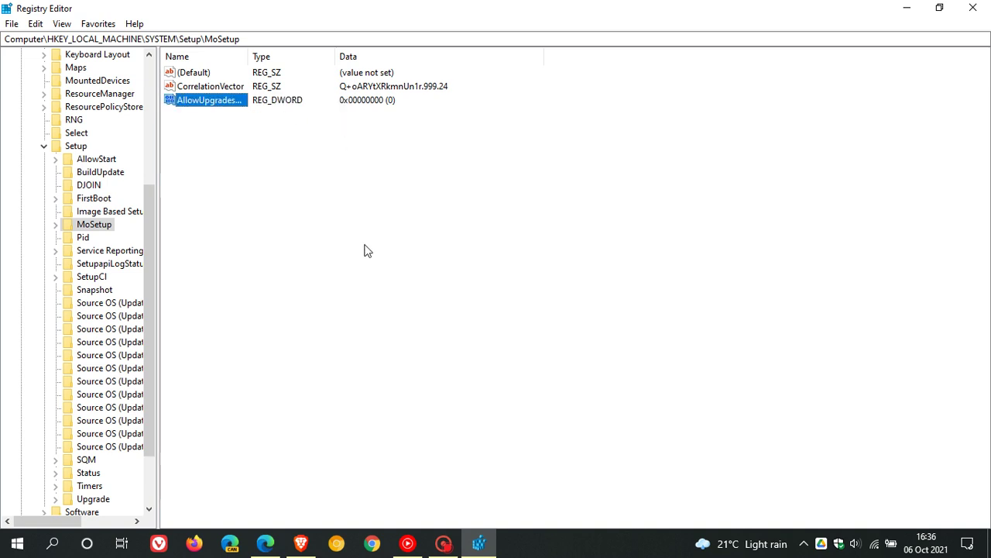
{"action": "left_click", "coordinate": [370, 250]}
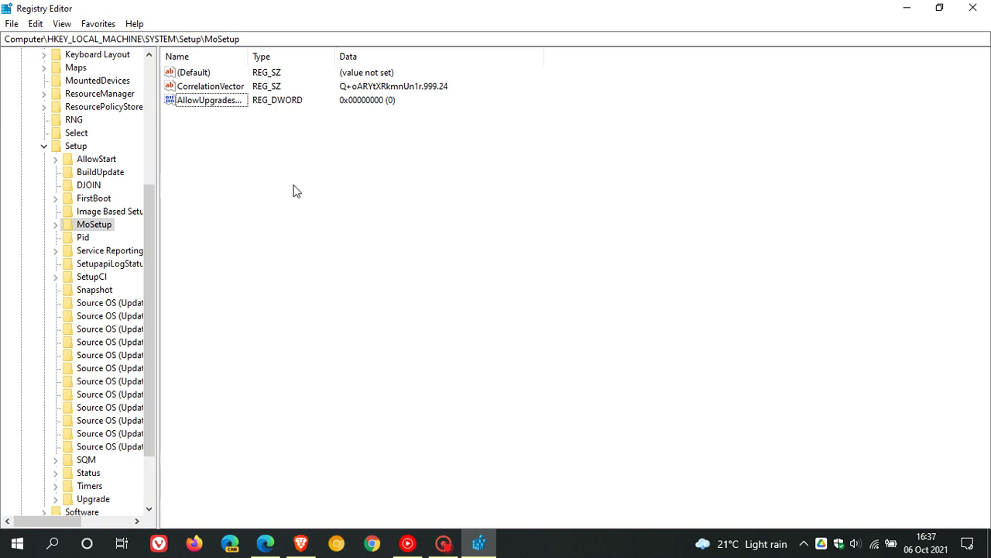
Set the value data of AllowUpgradesWithUnsupportedTPMOrCPU to 1 with hexadecimal base.
{"action": "left_click", "coordinate": [218, 101]}
{"action": "right_click", "coordinate": [218, 102]}
{"action": "left_click", "coordinate": [225, 112]}
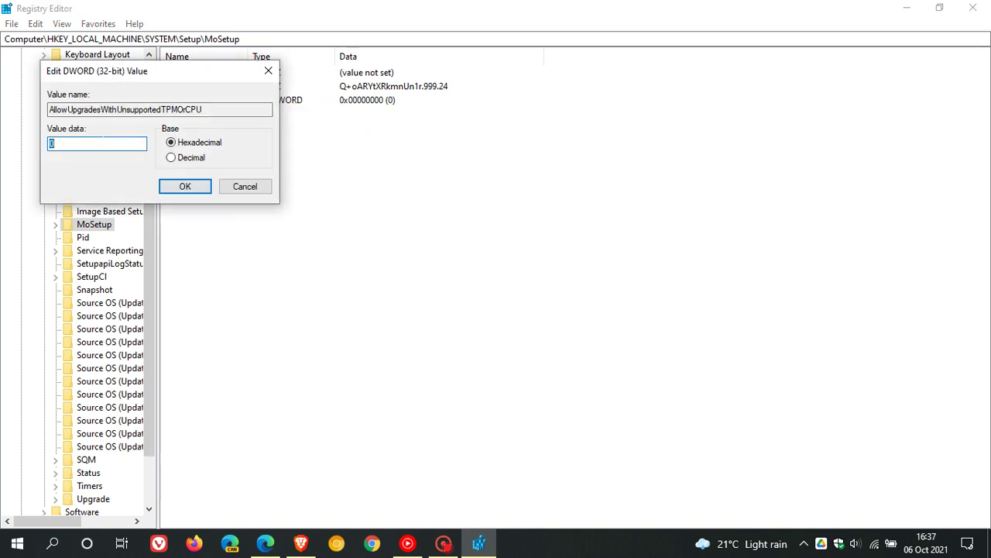
{"action": "type", "text": "1"}
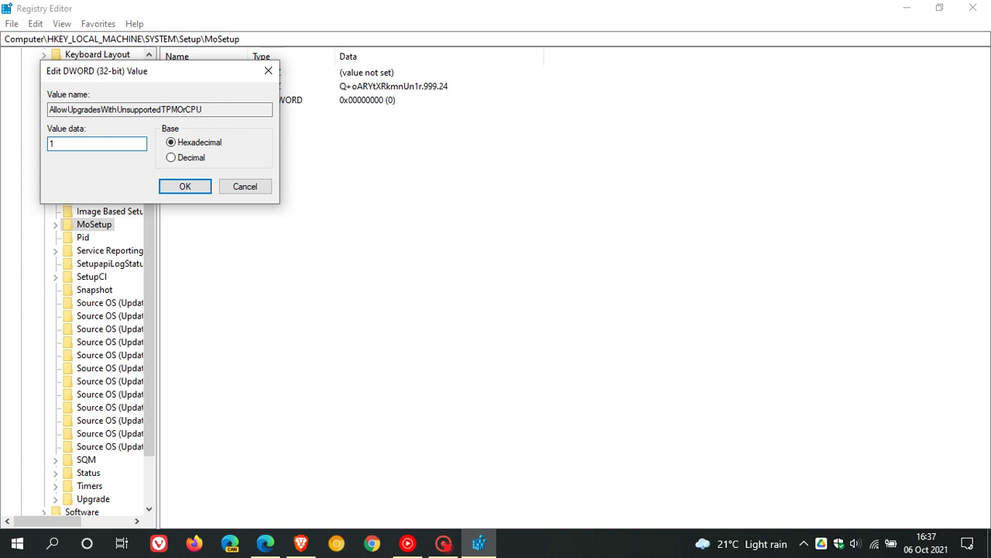
{"action": "left_click", "coordinate": [198, 189]}
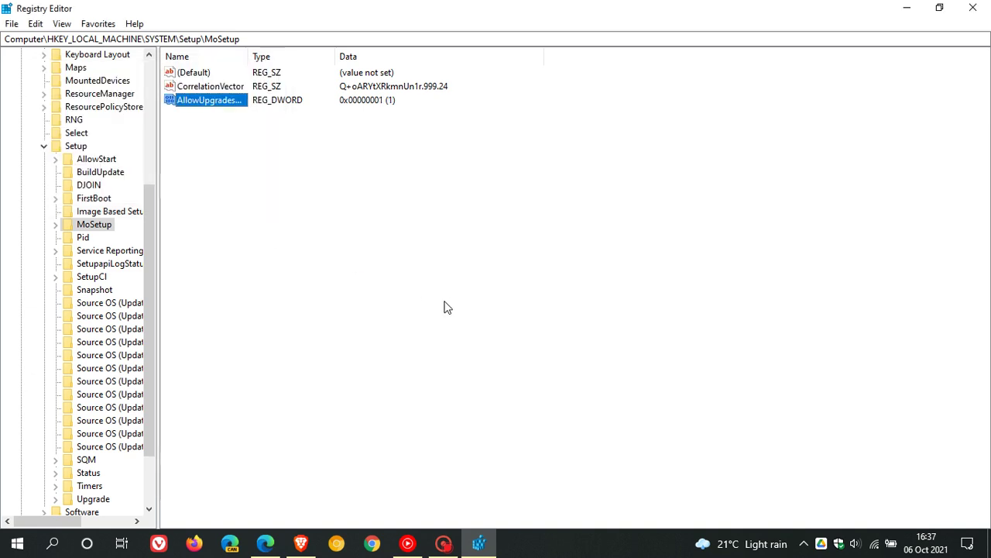
{"action": "left_click", "coordinate": [500, 257]}
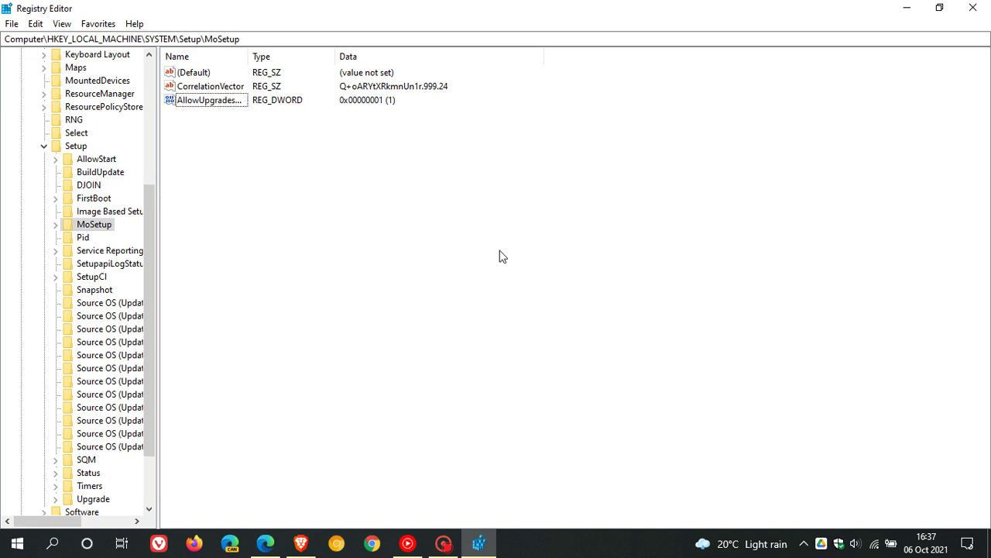
Minimize the Registry Editor, review the Windows 11 download page in Microsoft Edge, and minimize the browser again.
{"action": "left_click", "coordinate": [907, 10]}
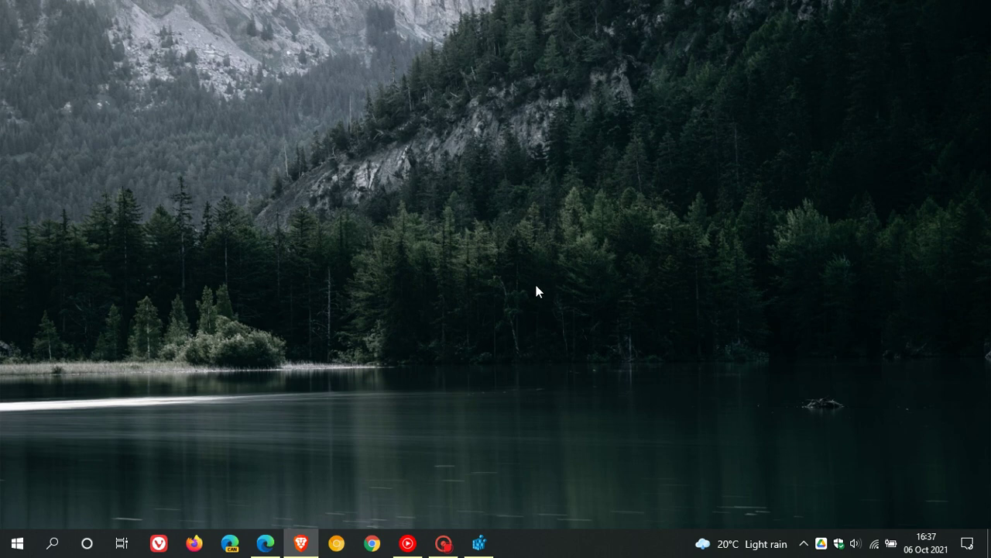
{"action": "left_click", "coordinate": [266, 542]}
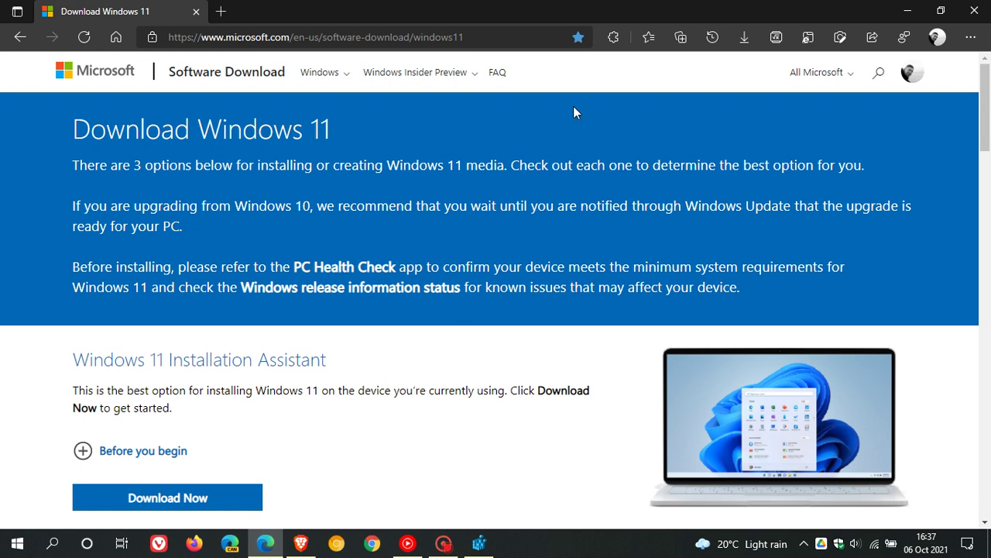
{"action": "left_click", "coordinate": [908, 11]}
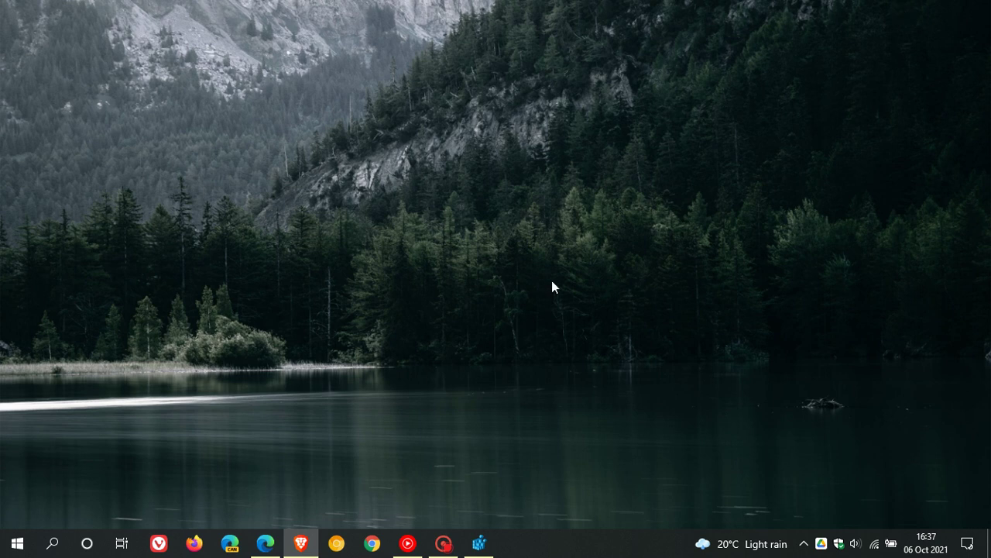